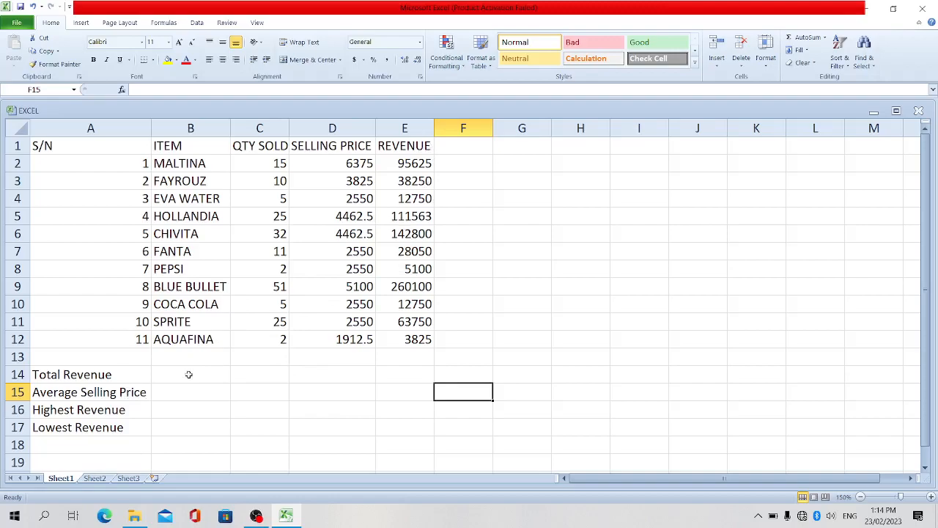
Calculate the total revenue in B14 with a SUM formula over the range E2:E12
left_click(414, 129)
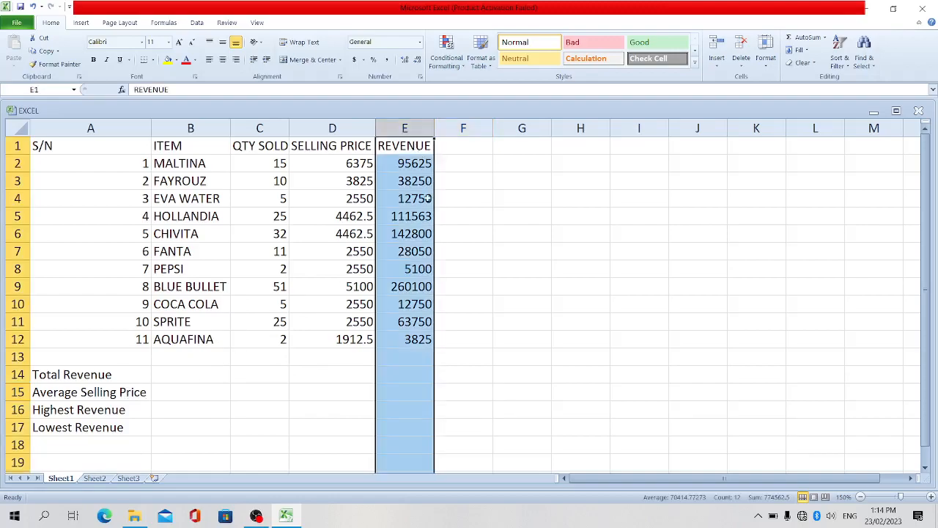
left_click(190, 376)
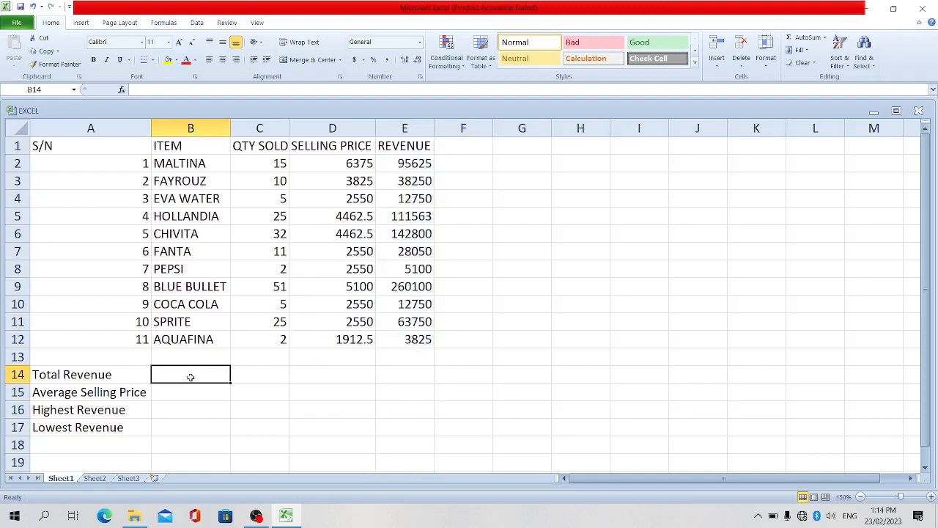
left_click(423, 129)
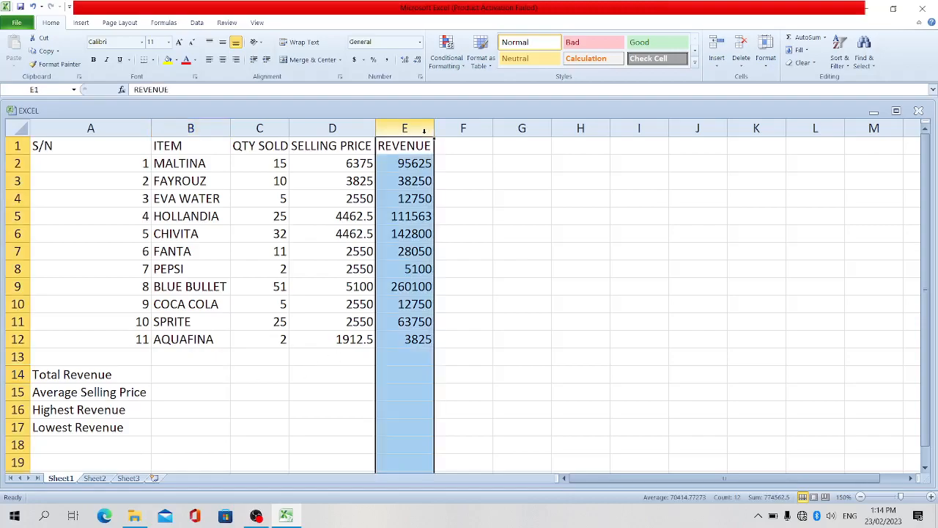
left_click(177, 374)
type("=")
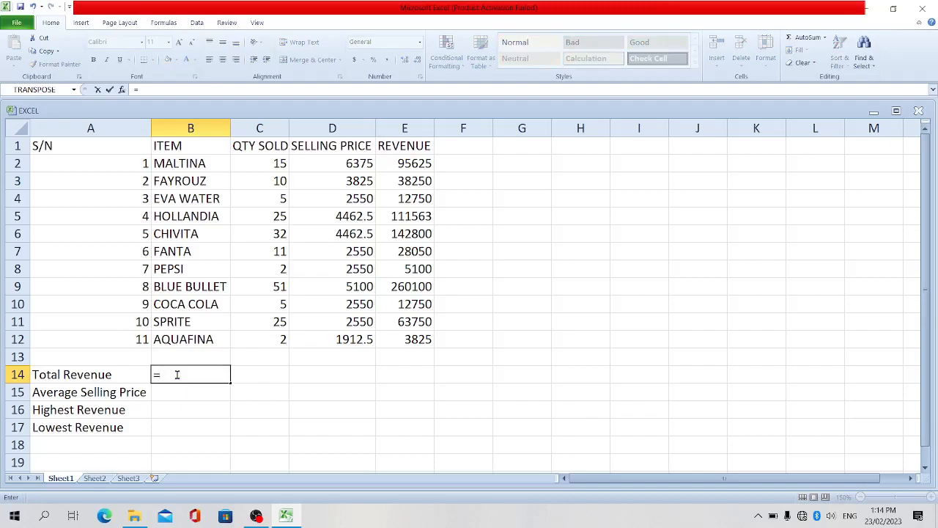
type("sum(")
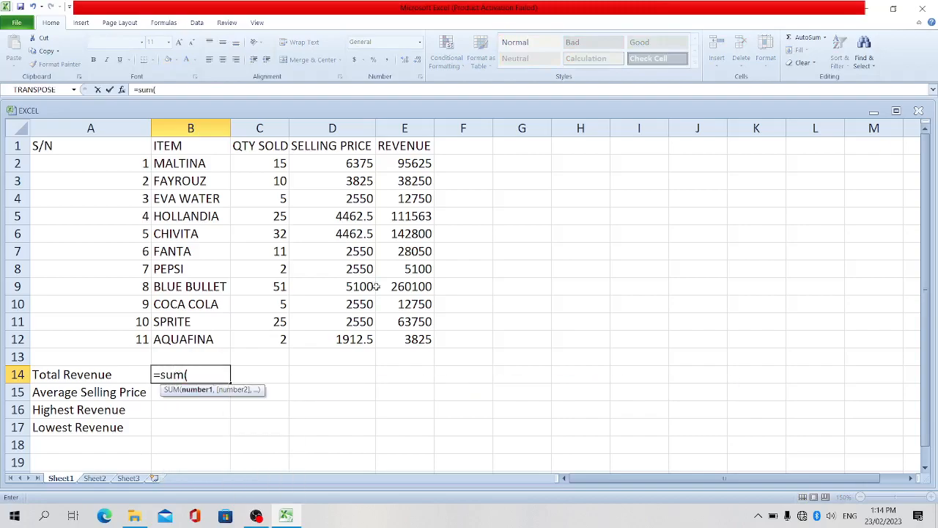
left_click(415, 163)
left_click_drag(415, 163, 404, 335)
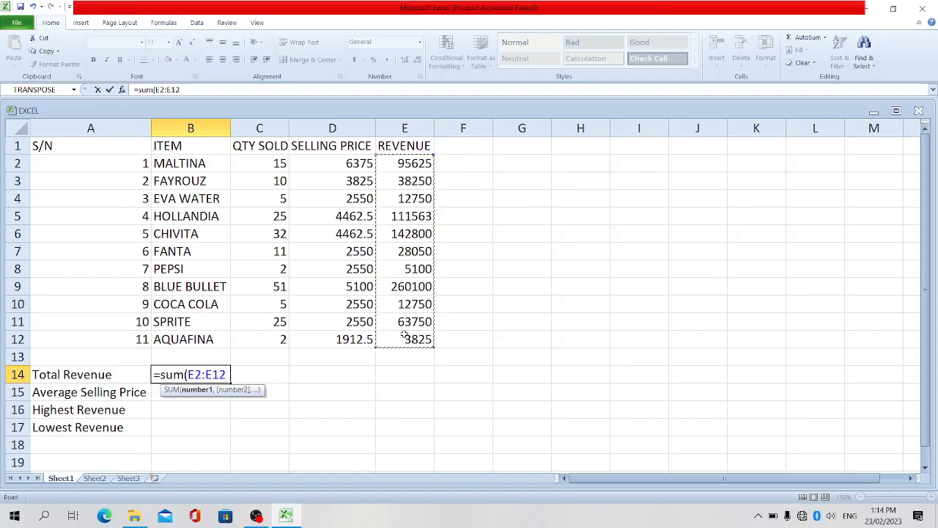
type(")")
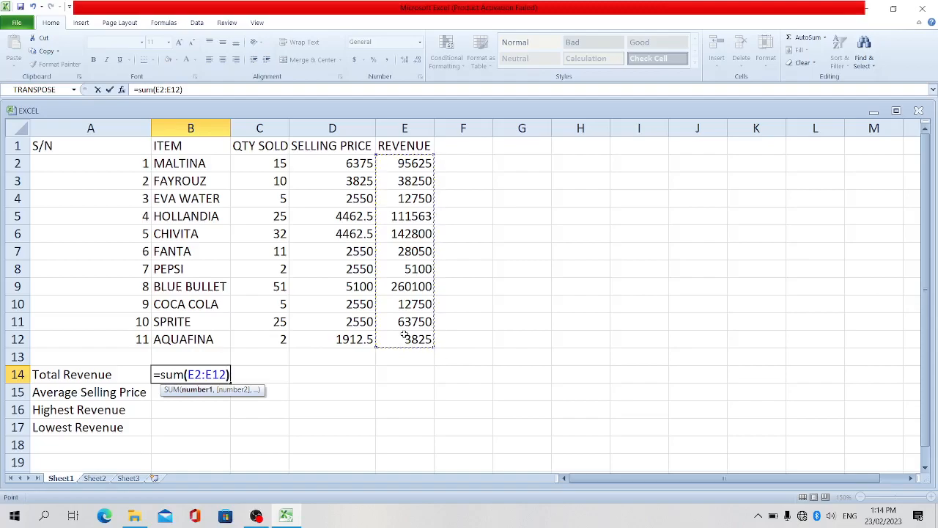
key("Return")
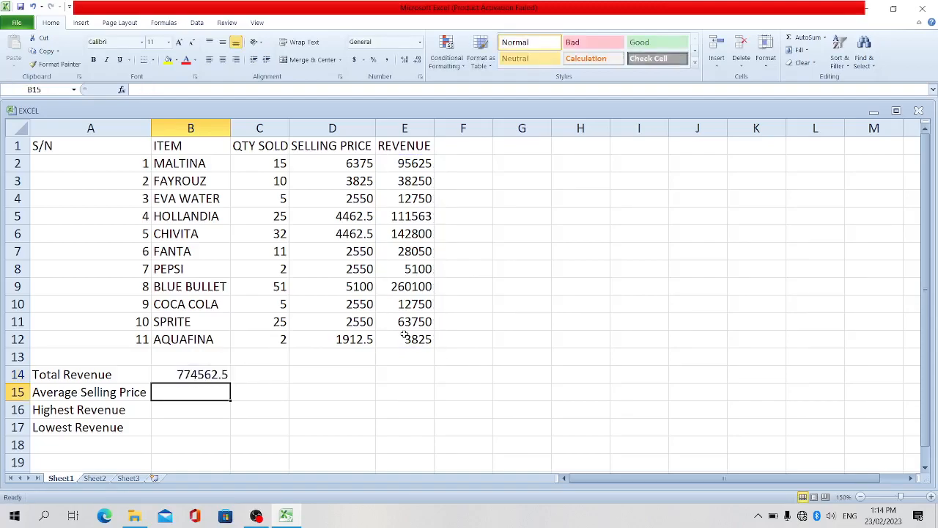
Calculate the total revenue again in C14 with the formula =sum(e2:e12)
left_click(257, 377)
type("=")
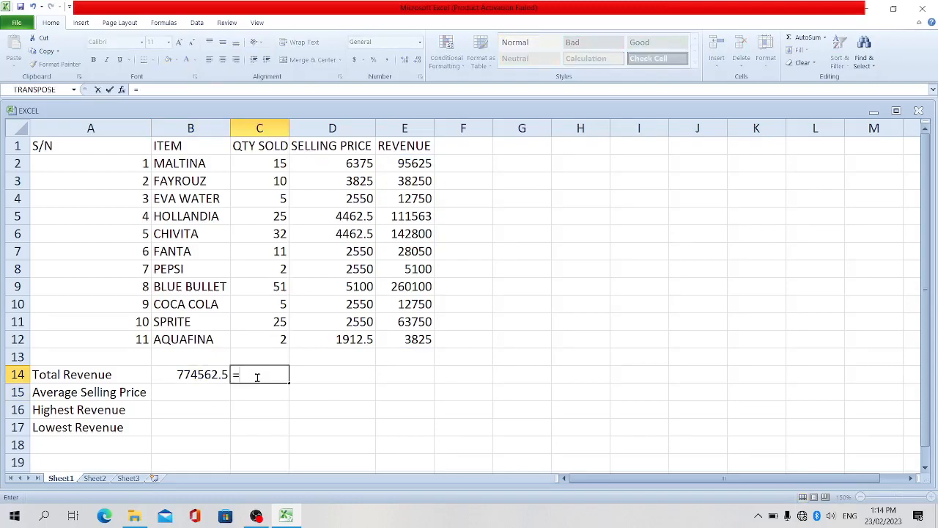
type("sum")
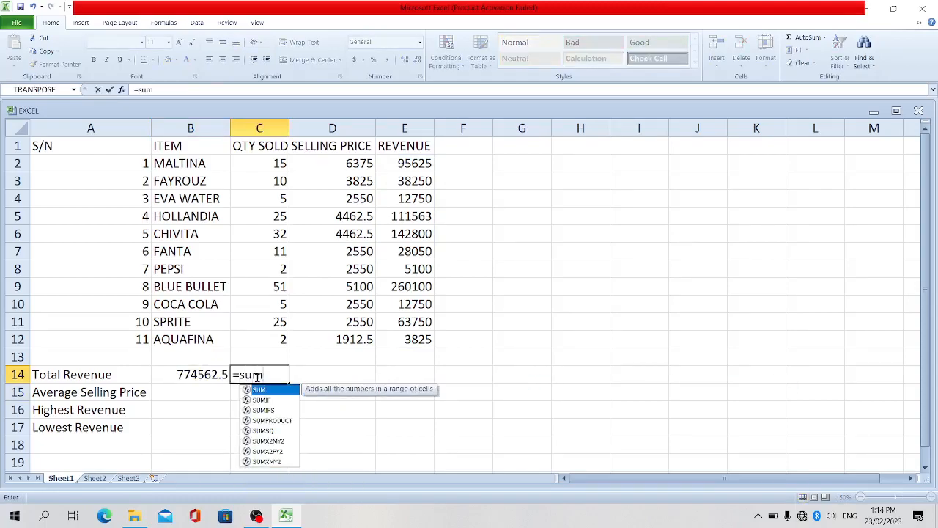
type("(")
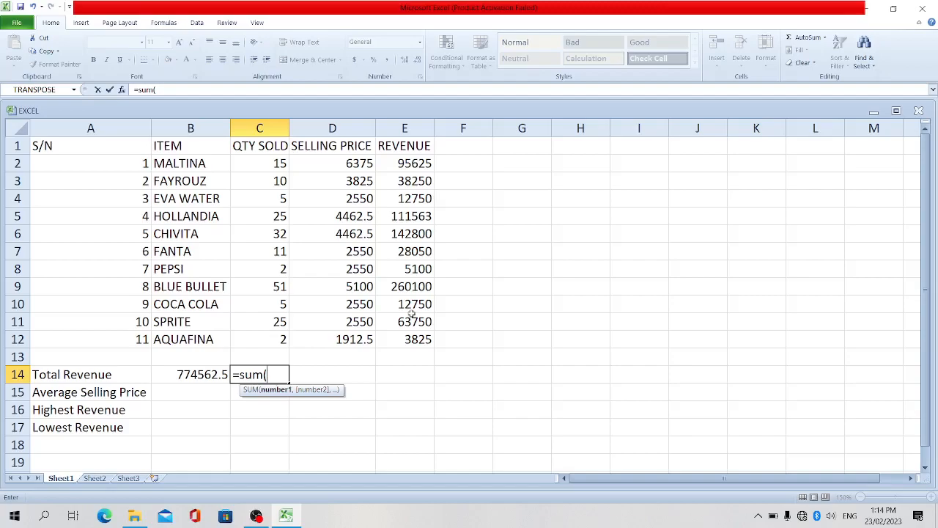
type("e2:")
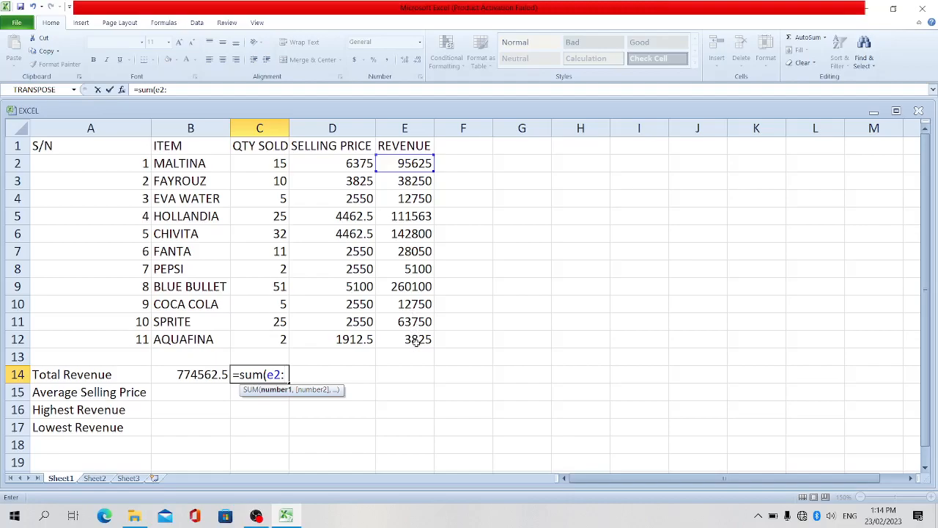
type("e12")
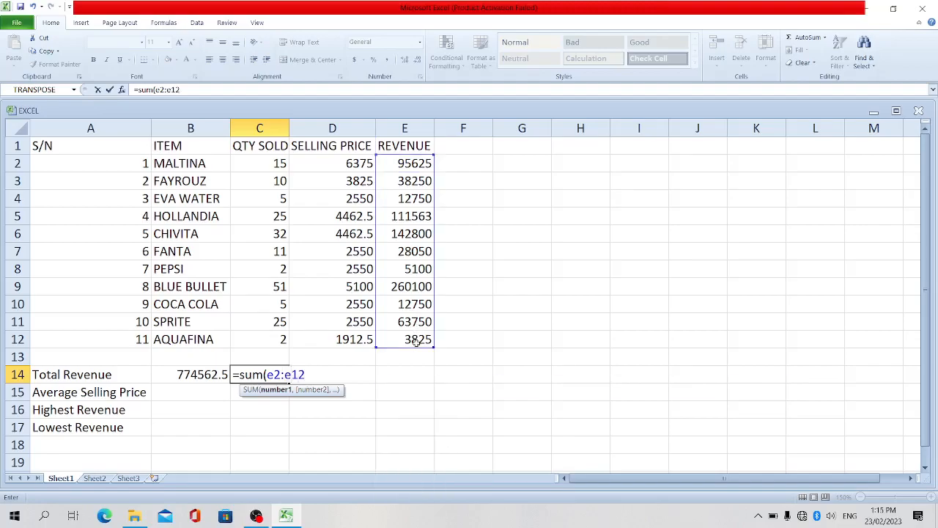
type(")")
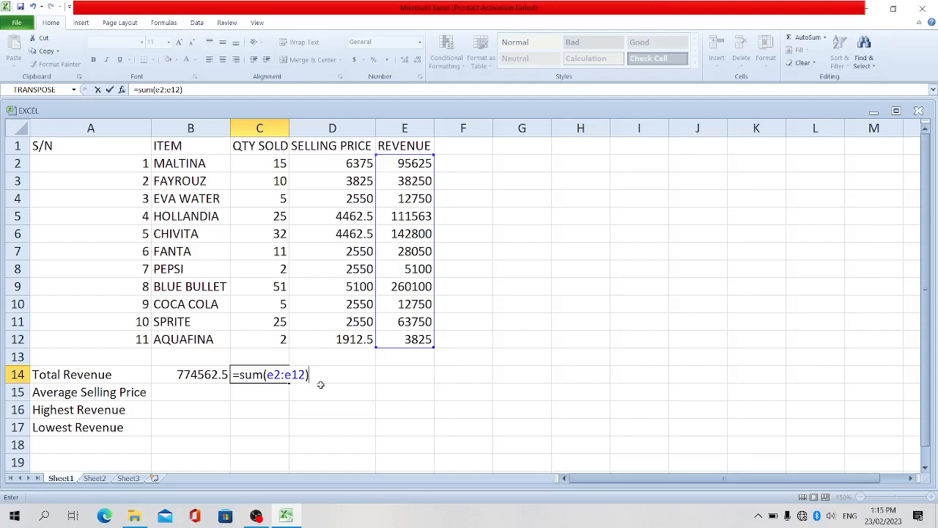
key("Return")
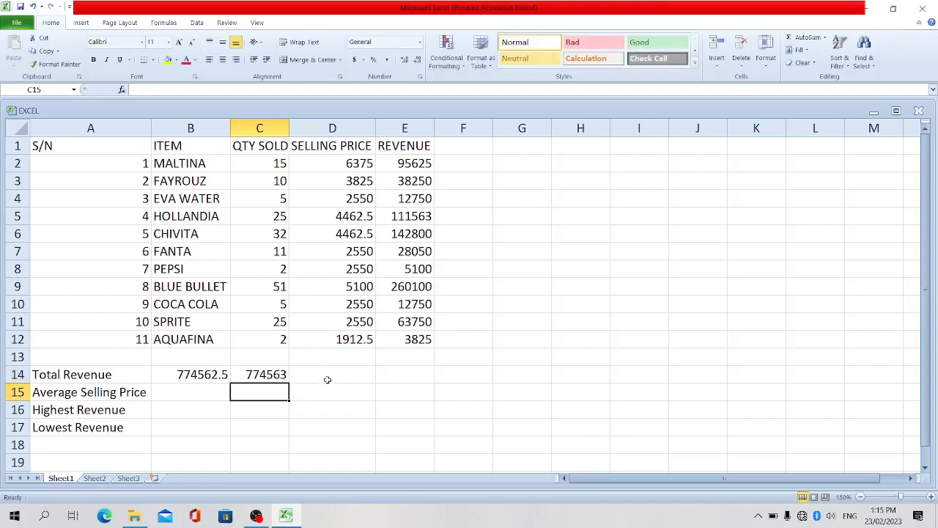
Calculate the total revenue in D14 with a SUM formula listing each cell from E2 to E12 as a separate comma-separated argument
left_click(337, 374)
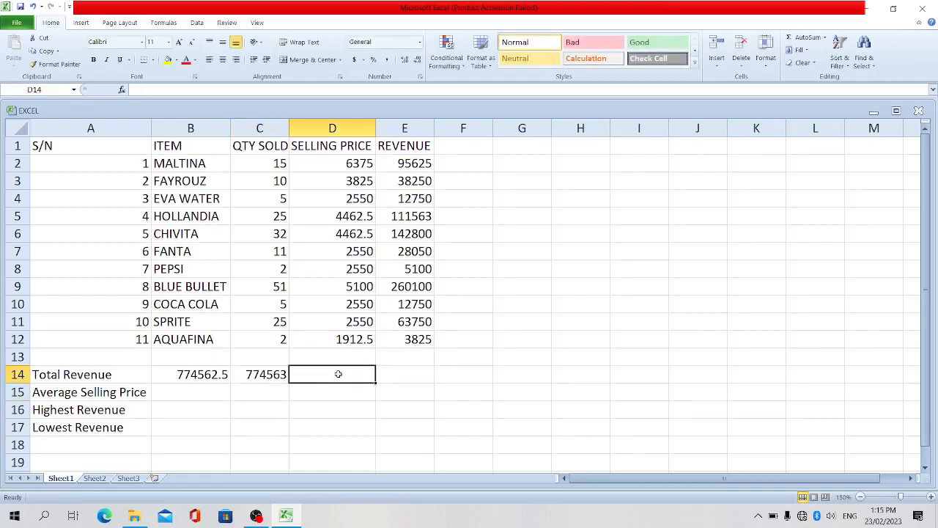
type("=")
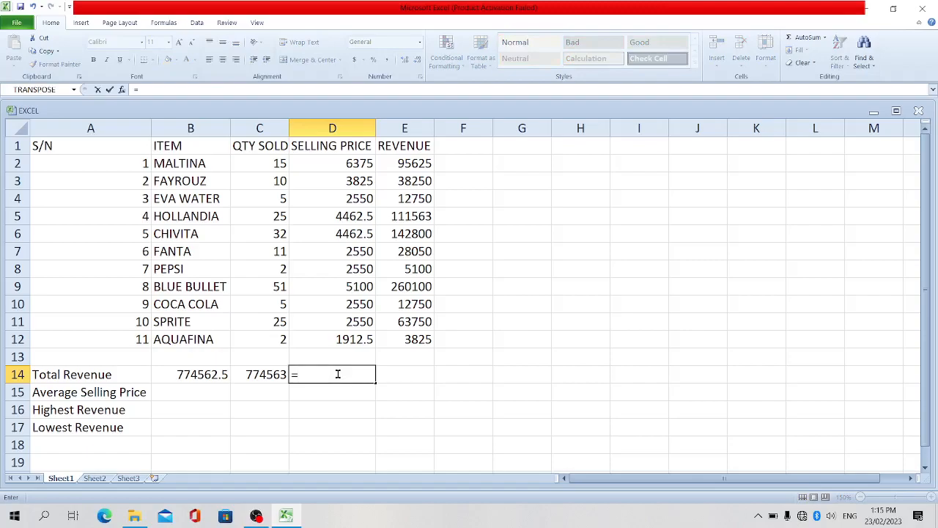
type("sum(")
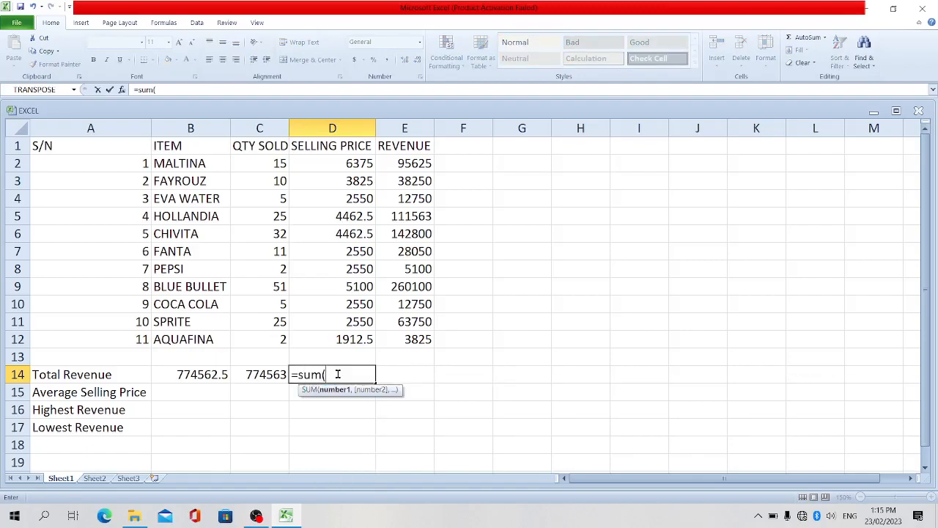
left_click(417, 164)
type(",")
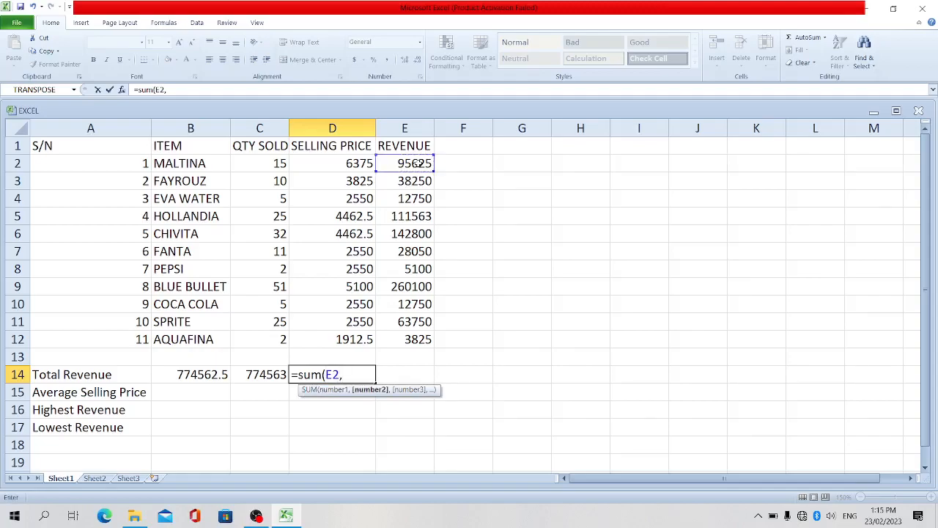
left_click(415, 182)
type(",")
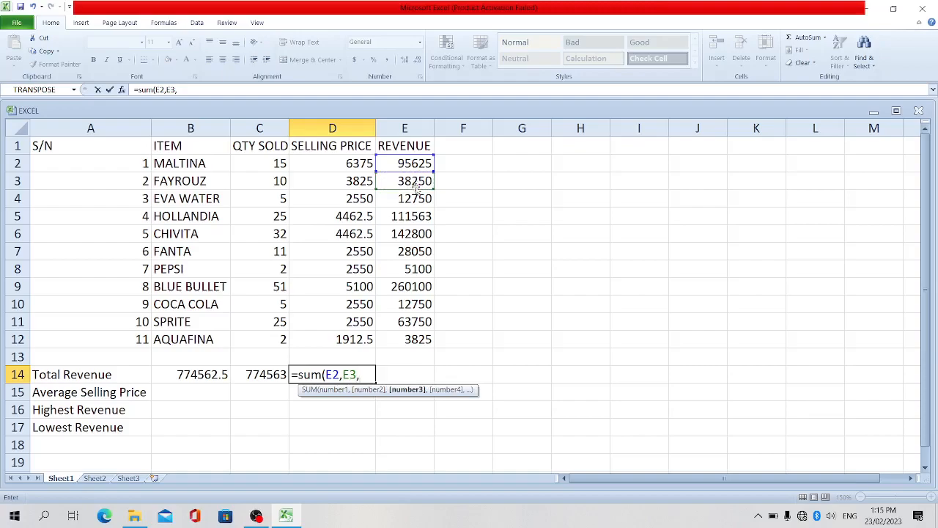
left_click(414, 196)
type(",")
left_click(404, 216)
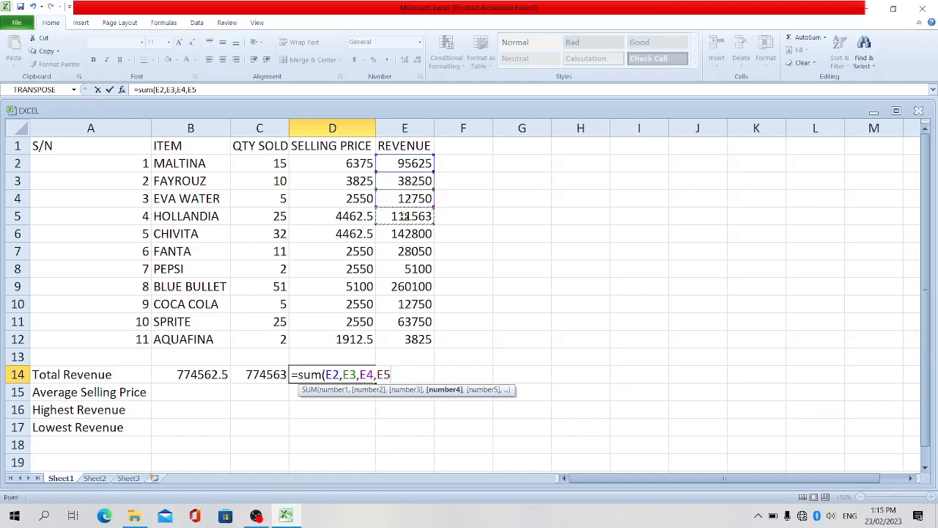
type(",,")
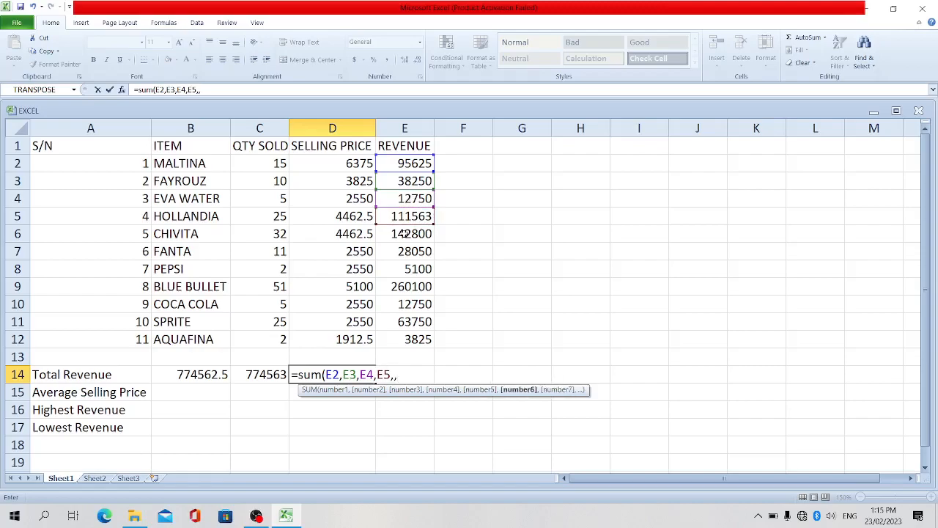
key("BackSpace")
left_click(403, 233)
type(",")
left_click(405, 251)
type(",")
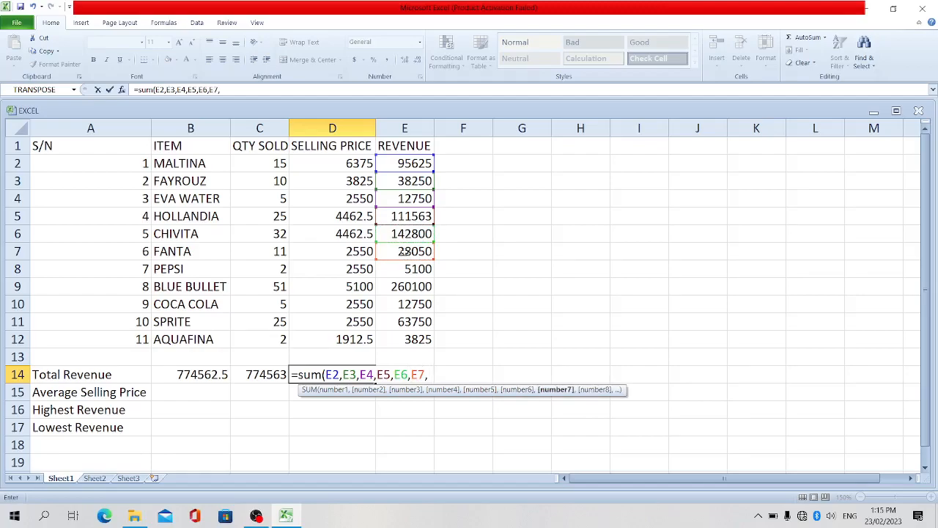
left_click(403, 268)
type(",")
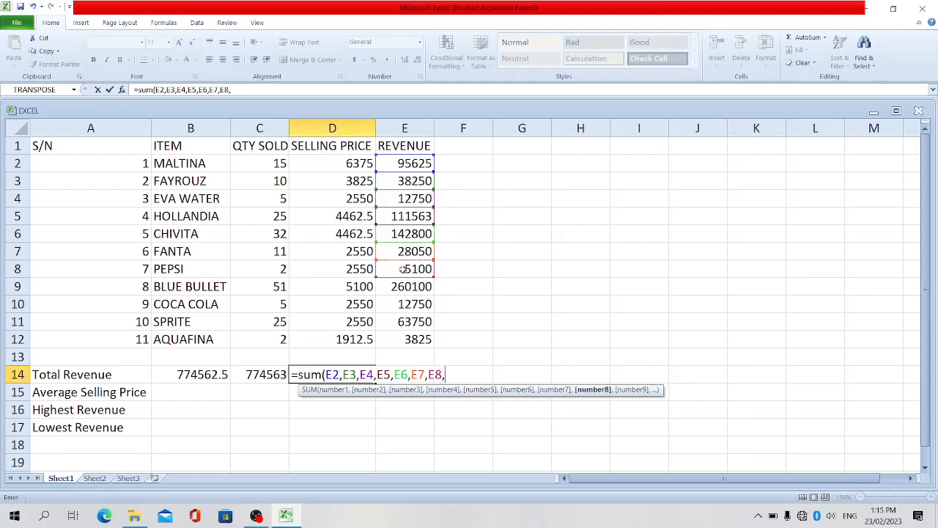
left_click(402, 286)
type(",")
left_click(398, 303)
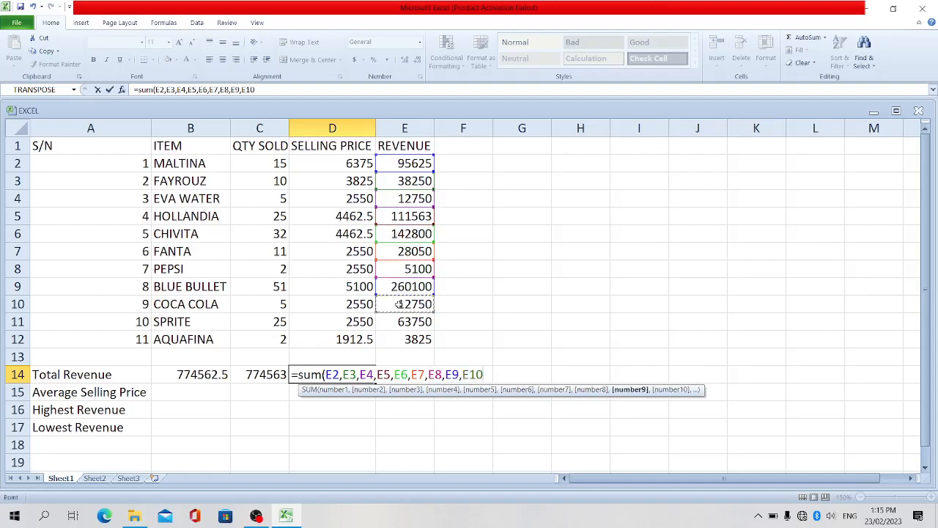
type(",")
left_click(402, 321)
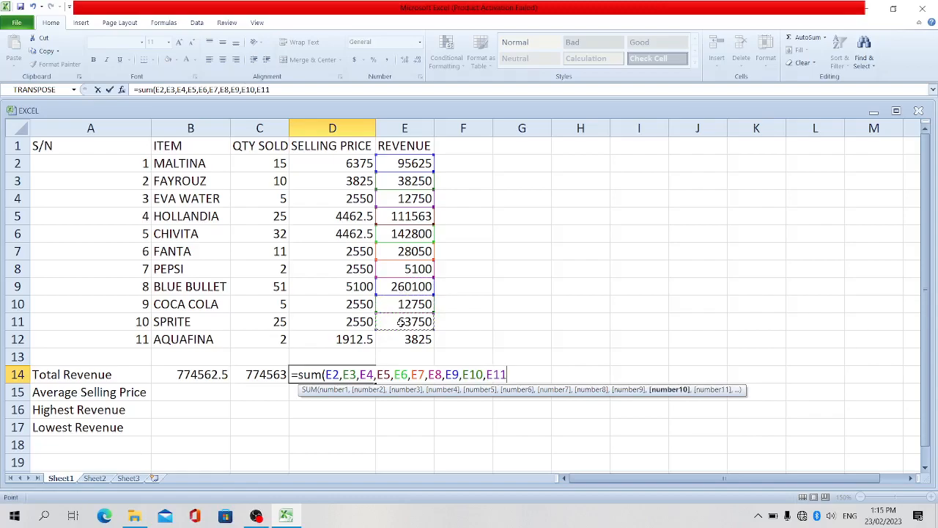
type(",")
left_click(400, 339)
type(")")
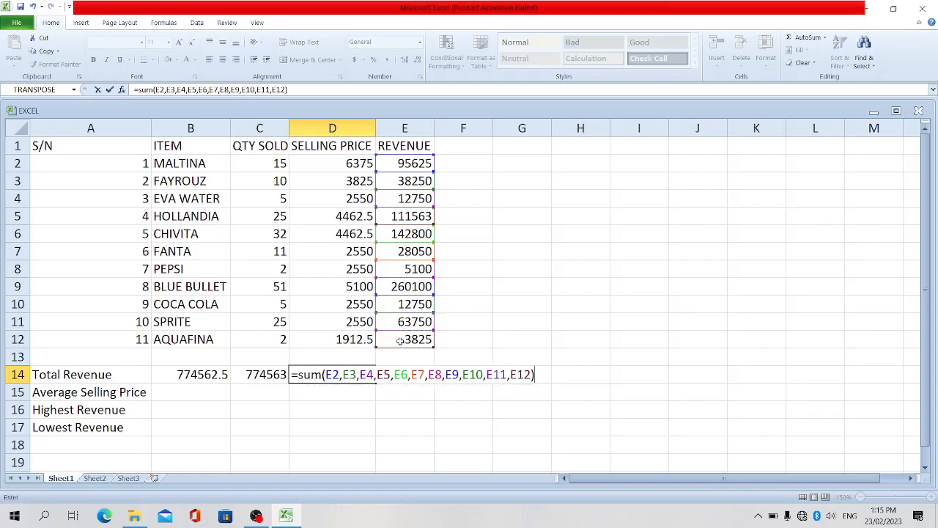
key("Return")
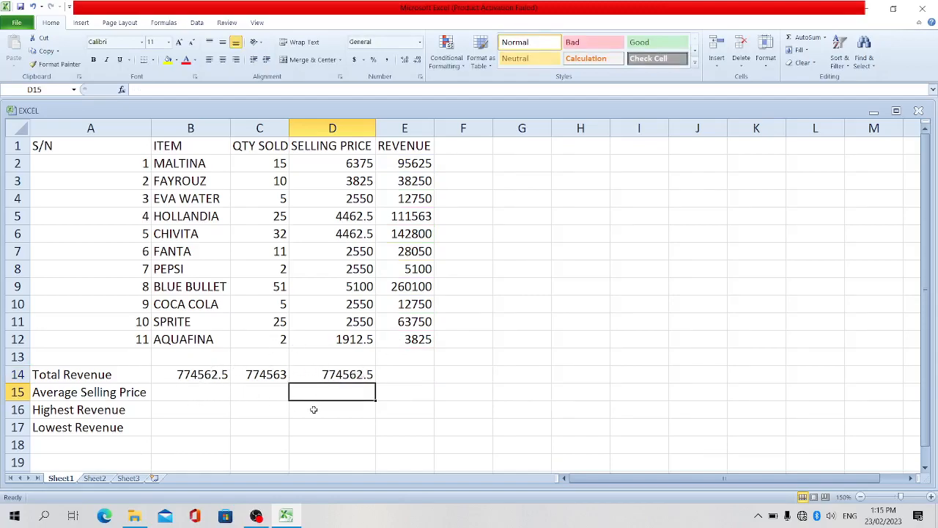
Calculate the average selling price in B15 with an AVERAGE formula over the range D2:D12
left_click(195, 396)
type("=")
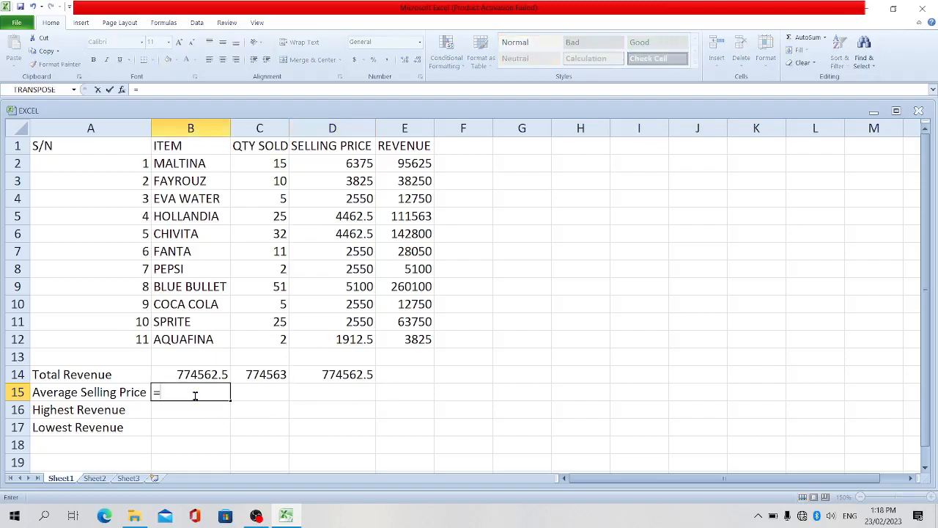
type("av")
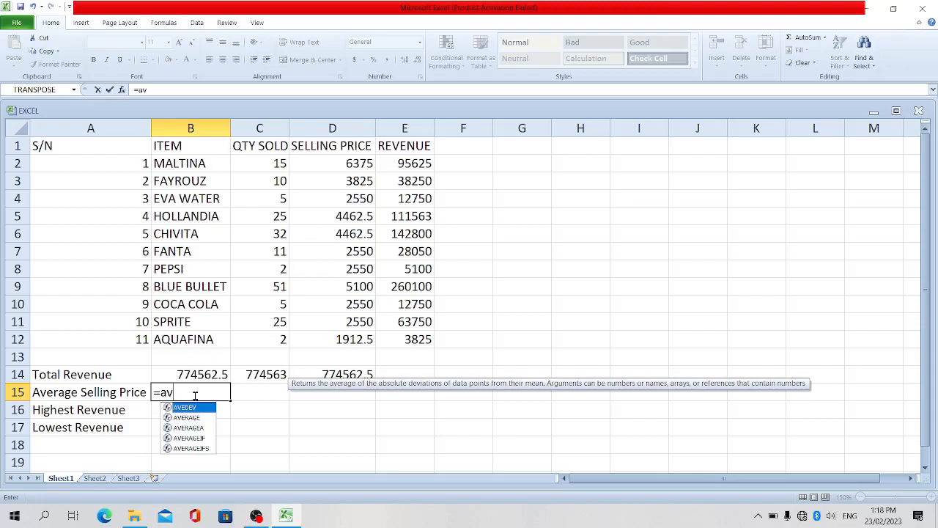
type("erage")
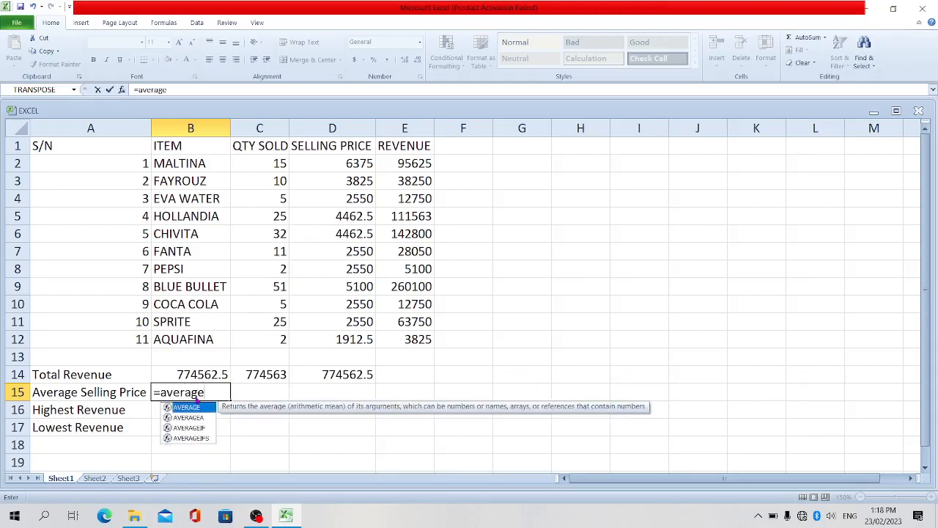
type("(")
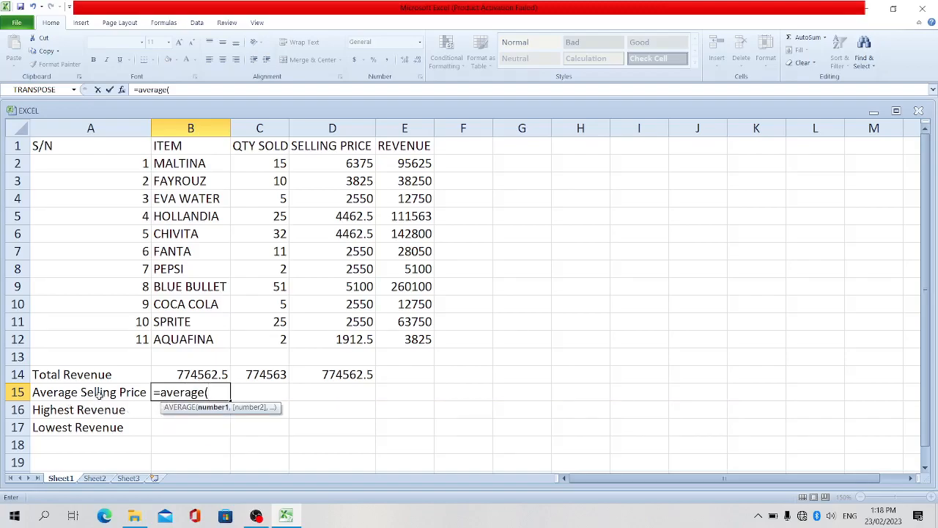
left_click(343, 164)
left_click_drag(344, 164, 349, 334)
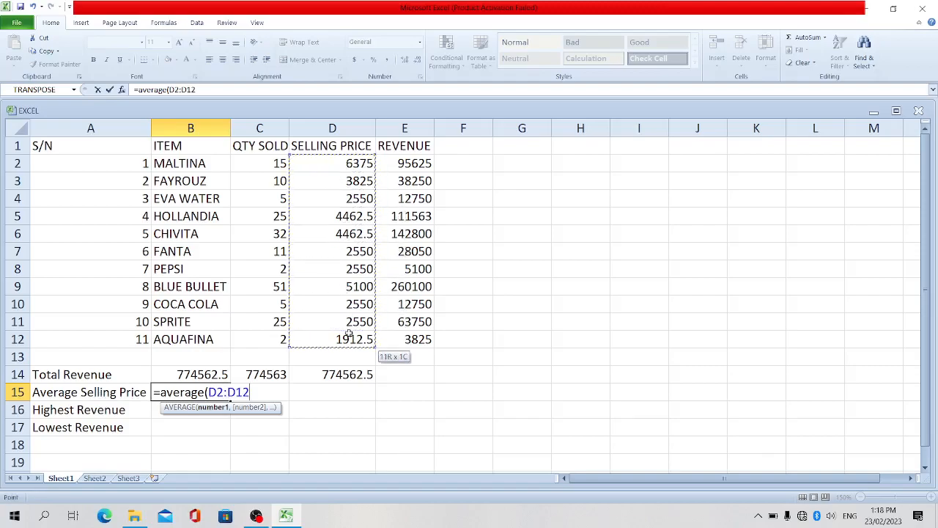
key("Return")
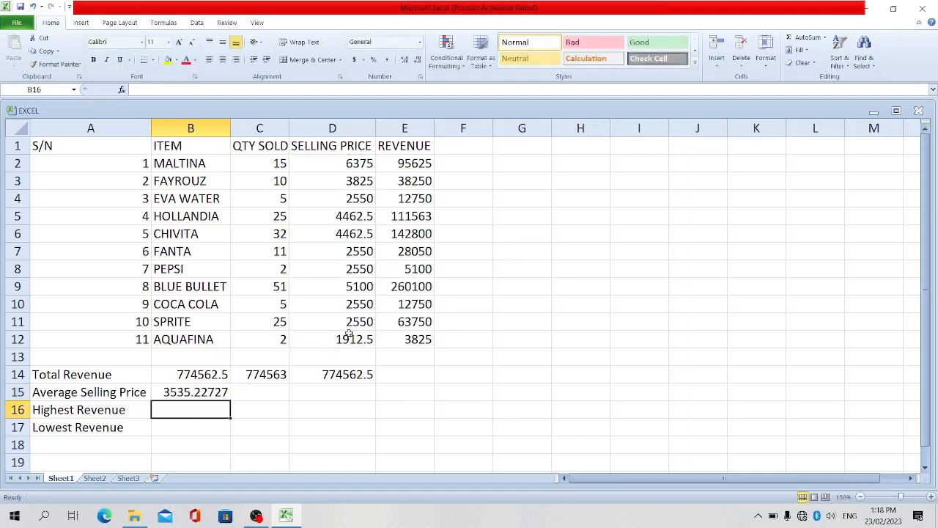
left_click(202, 394)
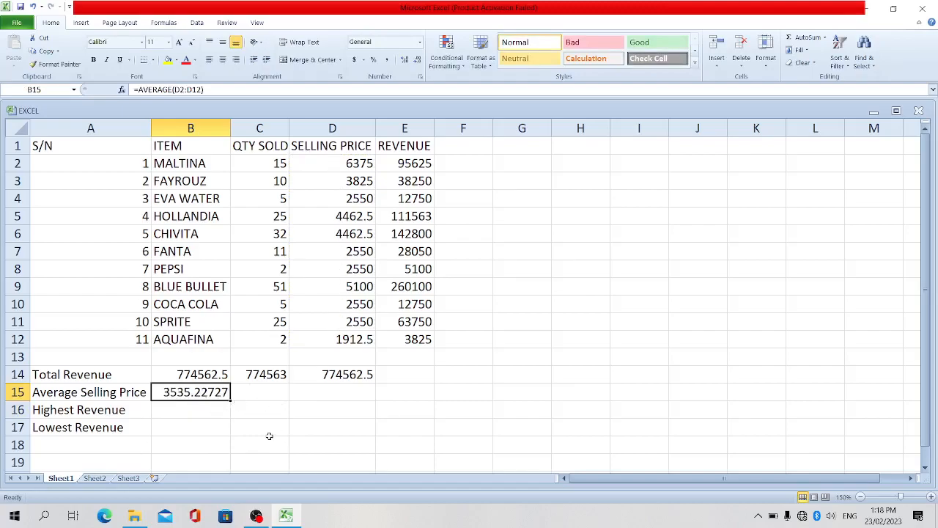
Calculate the highest revenue in B16 with a MAX formula over the range E2:E12
left_click(193, 413)
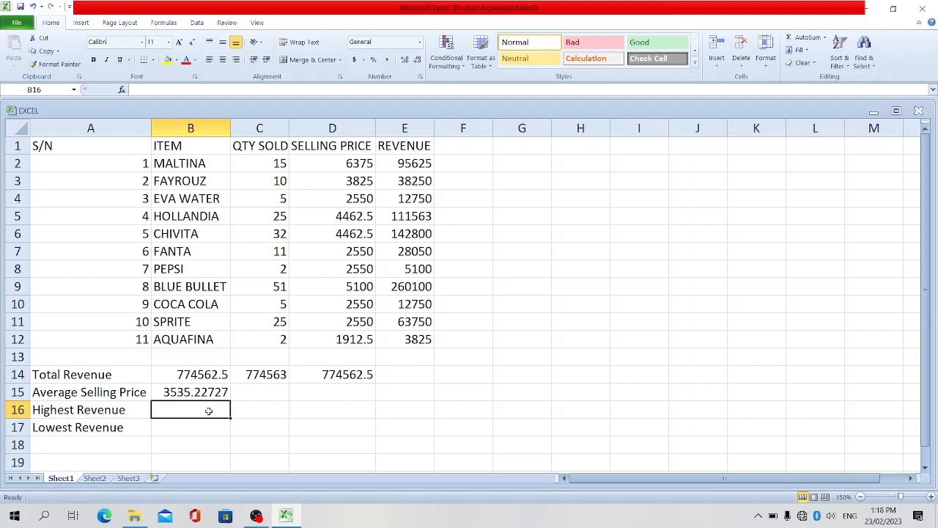
type("=max")
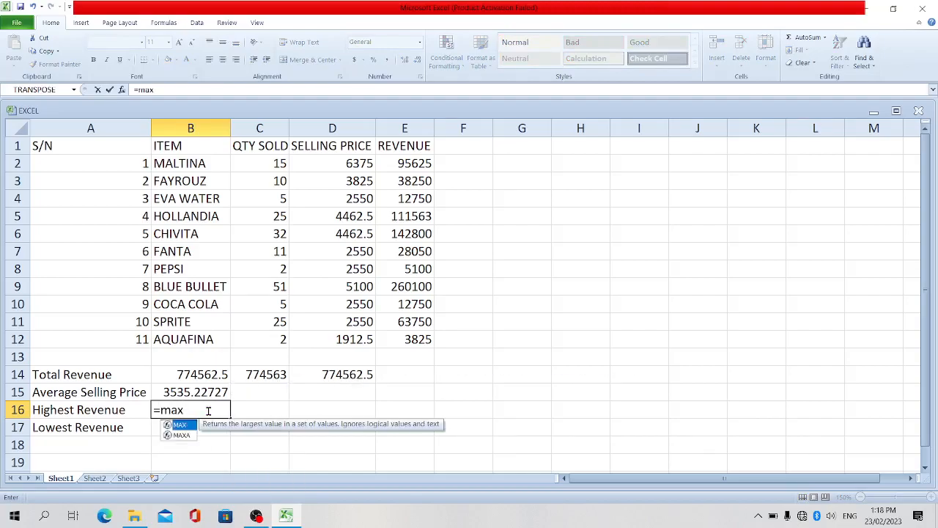
type("(")
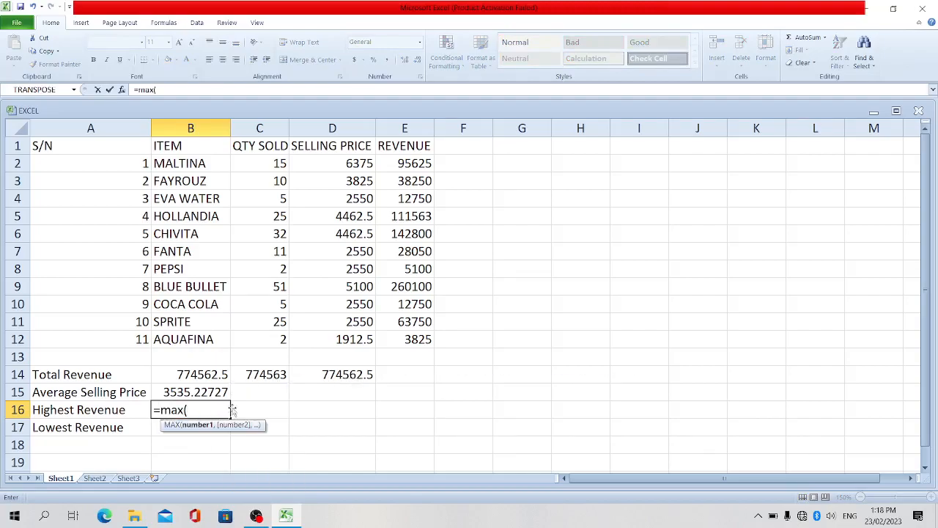
left_click(403, 164)
left_click_drag(402, 164, 391, 343)
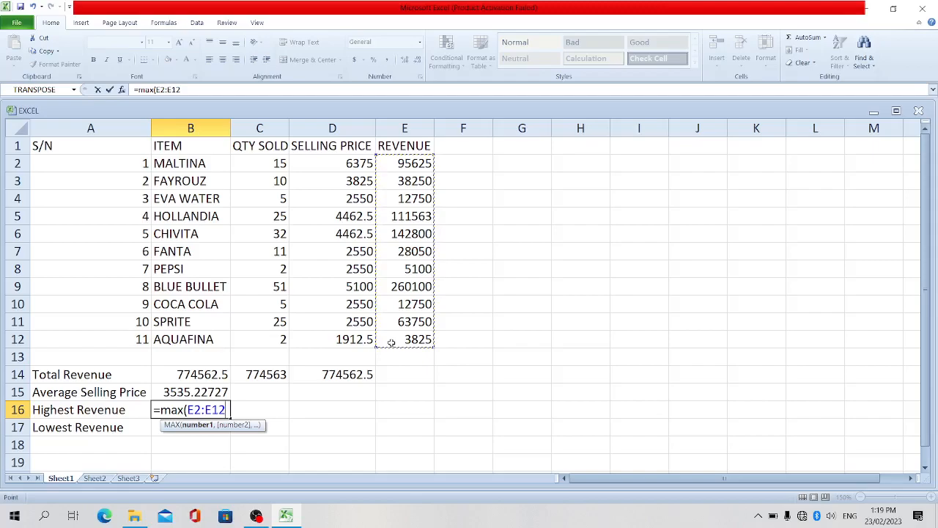
key("Return")
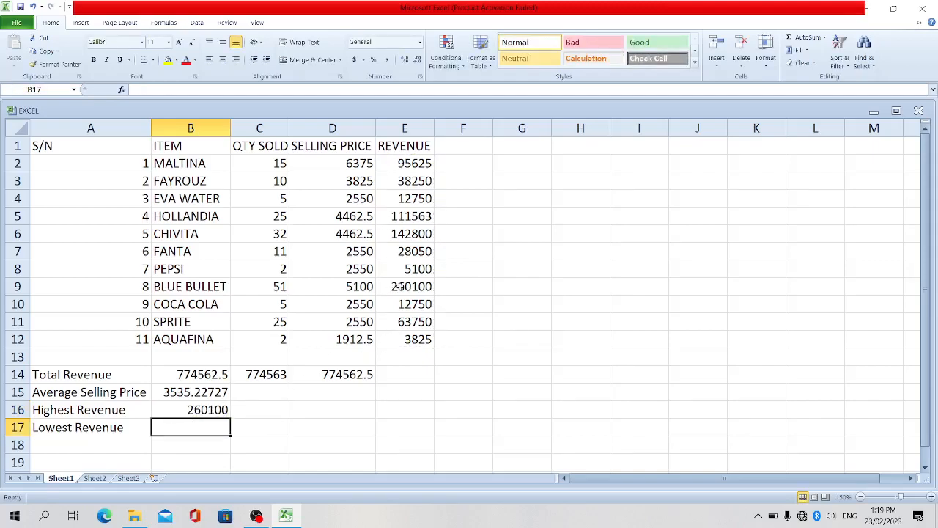
left_click(426, 288)
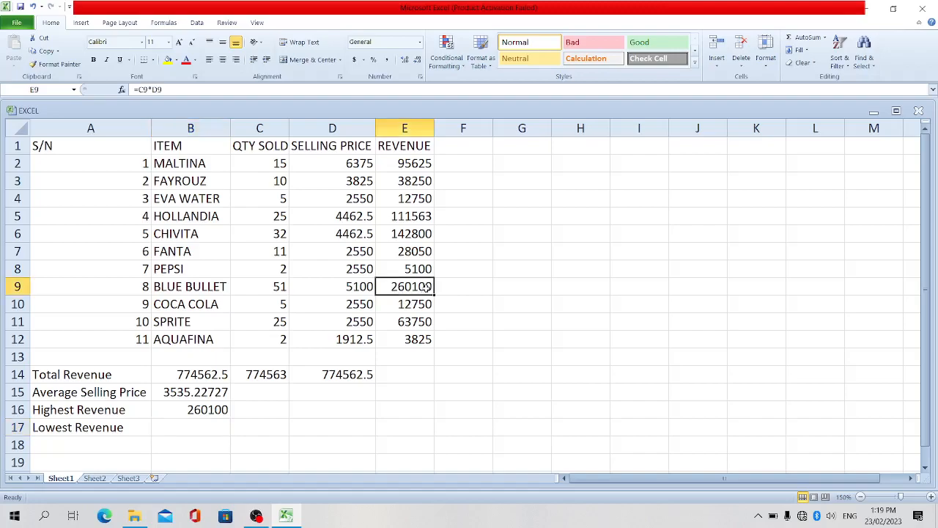
Calculate the lowest revenue in B17 with a MIN formula over the range E2:E12
left_click(205, 427)
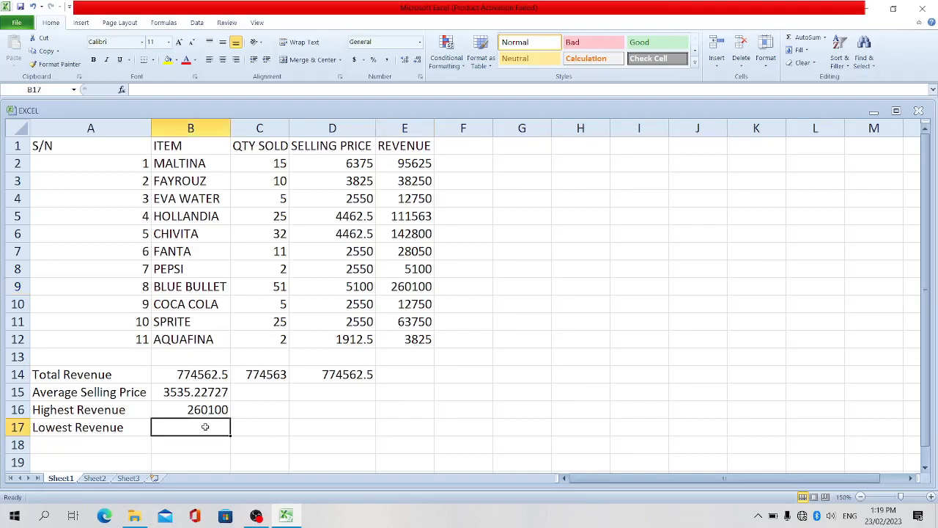
type("=min(")
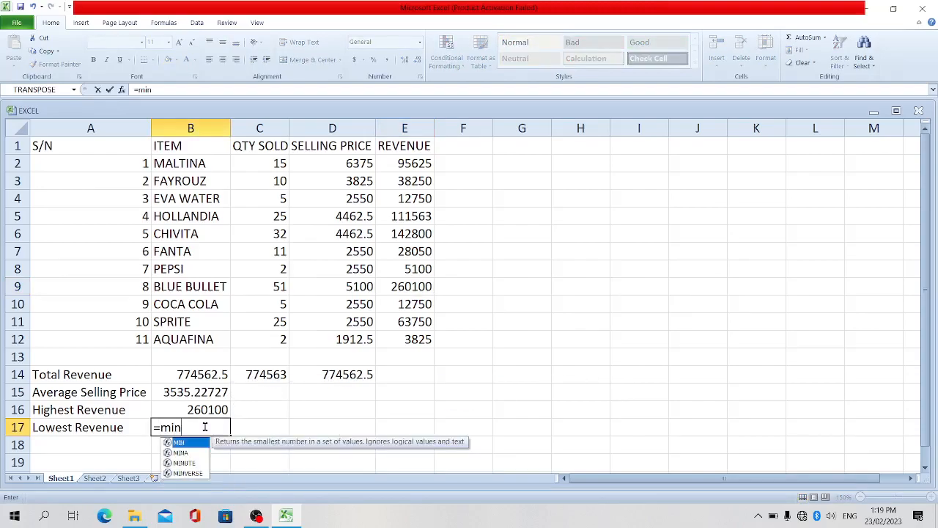
left_click(414, 162)
left_click_drag(415, 163, 424, 330)
left_click_drag(426, 342, 426, 341)
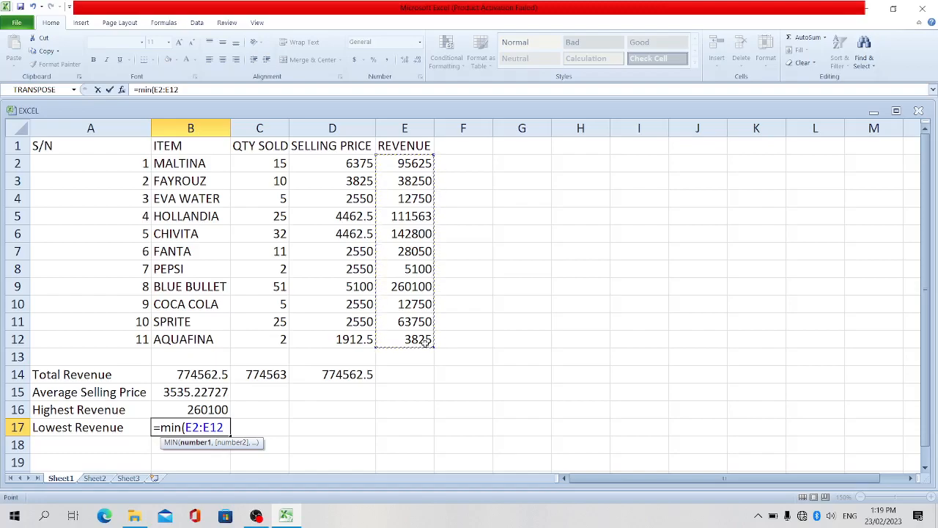
type(")")
key("Return")
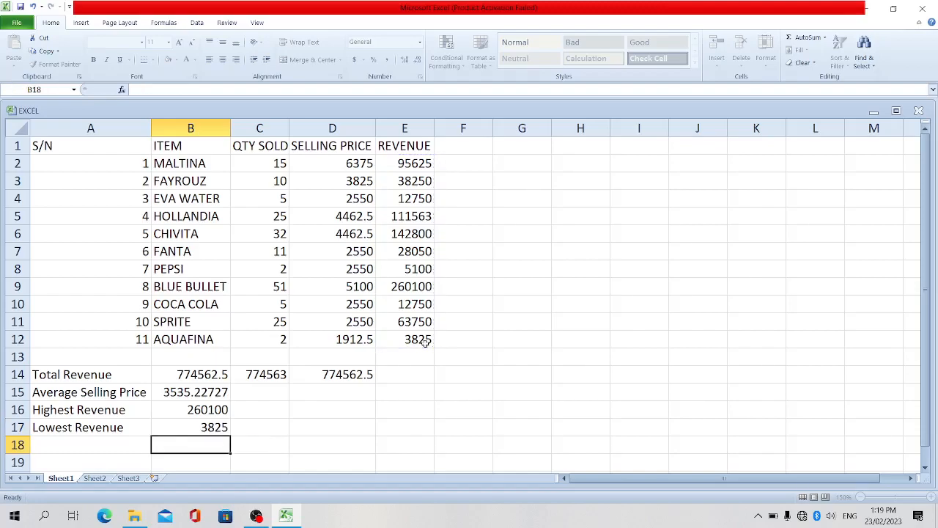